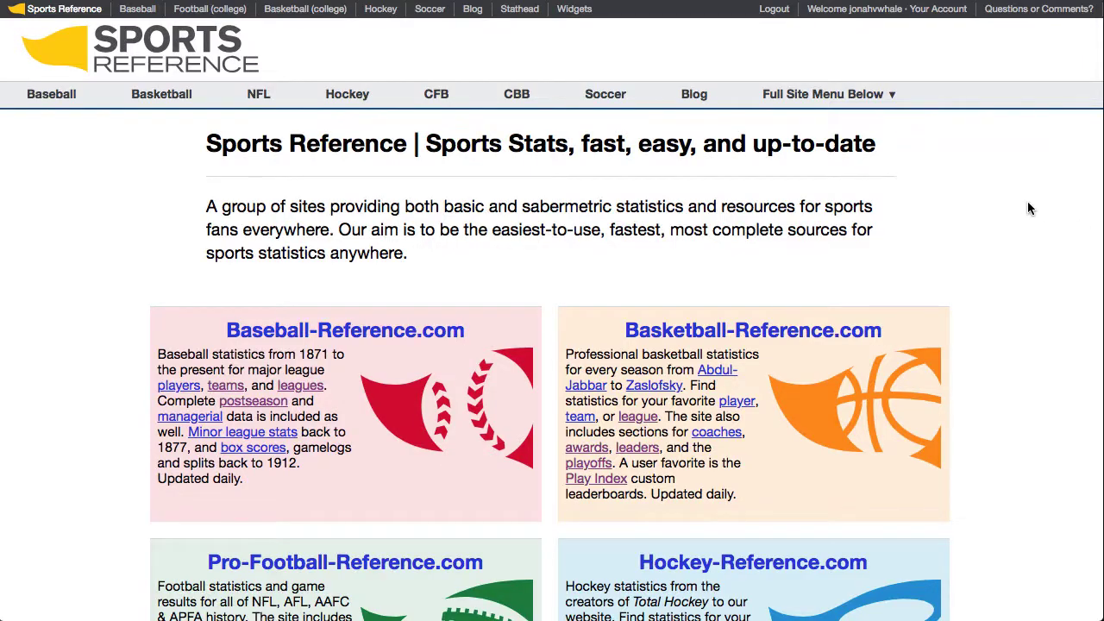
Scroll down the Sports Reference homepage toward Basketball-Reference and Kobe Bryant's player page
{"action": "scroll", "coordinate": [1027, 208], "scroll_direction": "down", "scroll_amount": 3}
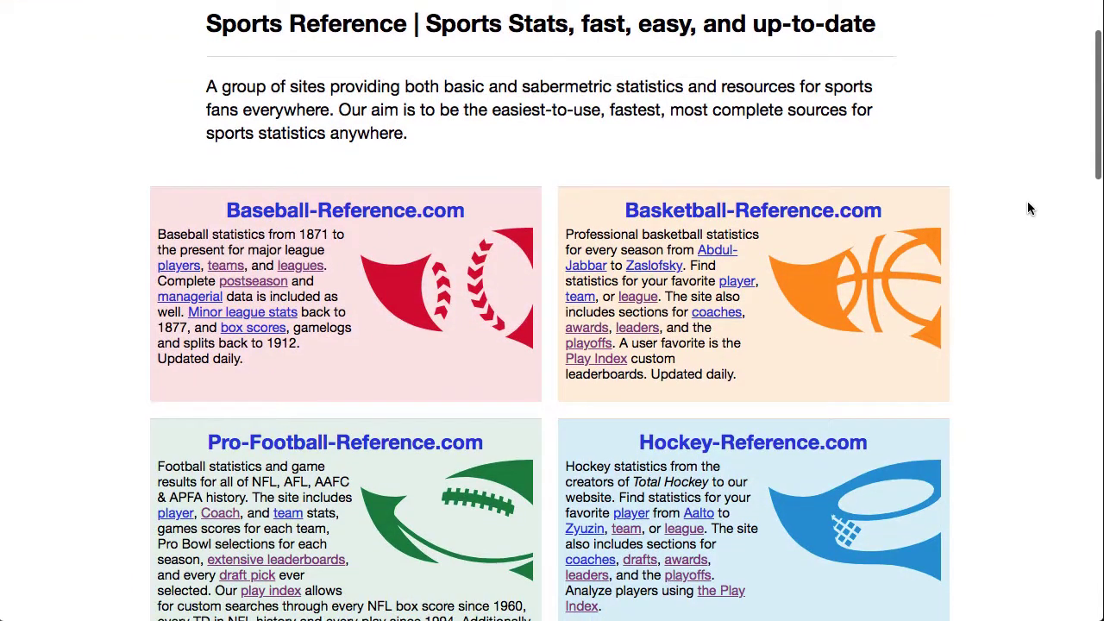
{"action": "scroll", "coordinate": [1026, 207], "scroll_direction": "down", "scroll_amount": 2}
{"action": "scroll", "coordinate": [1027, 208], "scroll_direction": "down", "scroll_amount": 3}
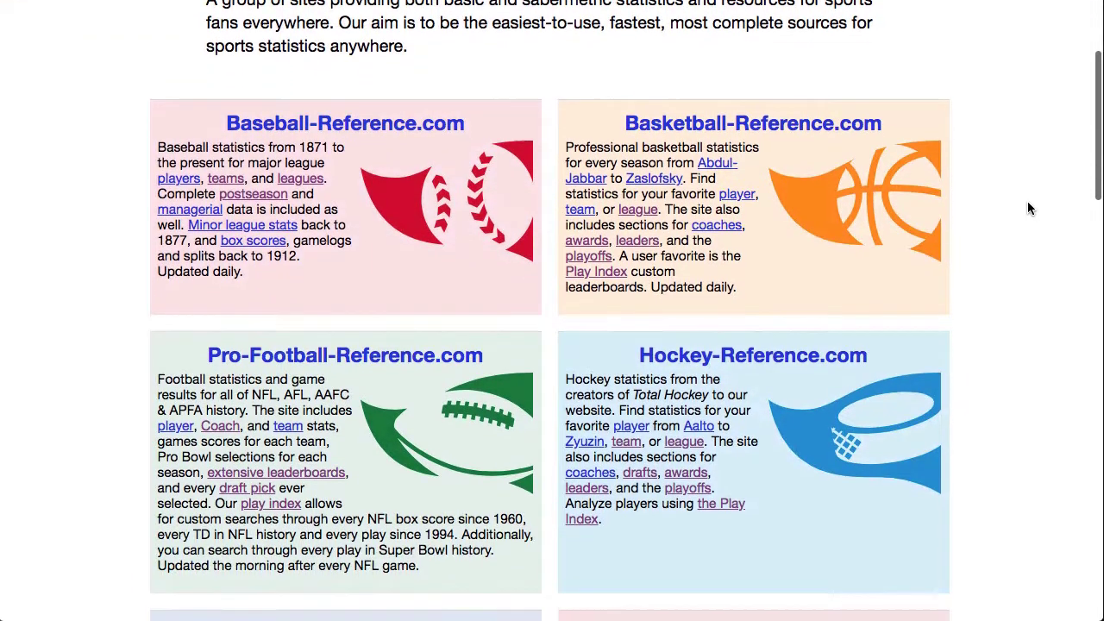
{"action": "scroll", "coordinate": [1027, 208], "scroll_direction": "down", "scroll_amount": 1}
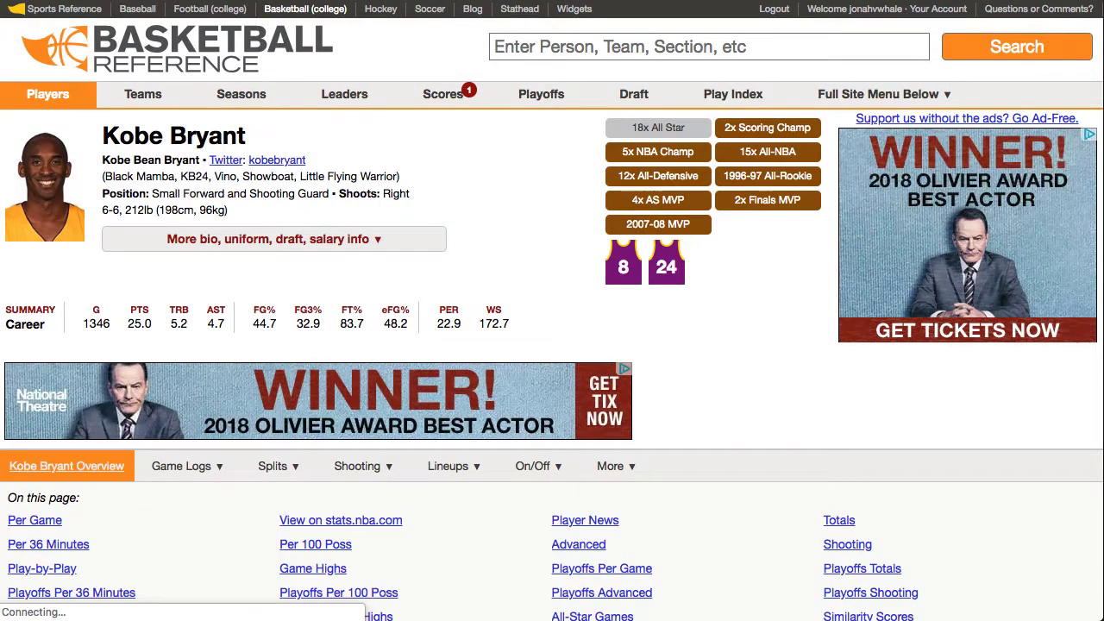
Jump to Kobe Bryant's Per Game stats, then bring up FBref's Premier League seasons list
{"action": "left_click", "coordinate": [49, 520]}
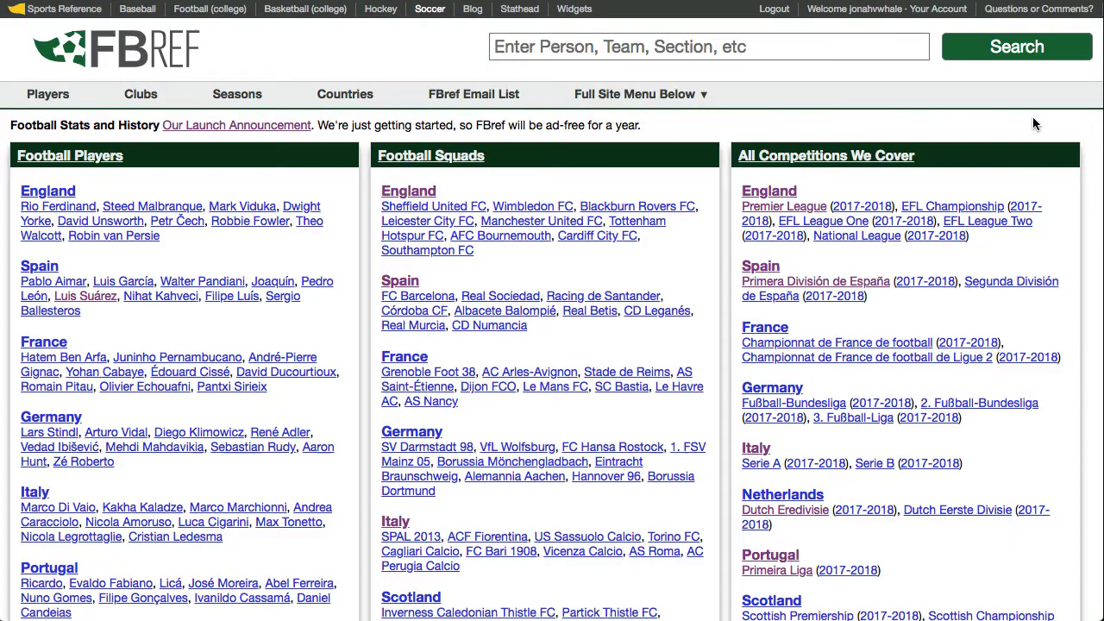
{"action": "left_click", "coordinate": [806, 208]}
{"action": "scroll", "coordinate": [552, 328], "scroll_direction": "down", "scroll_amount": 2}
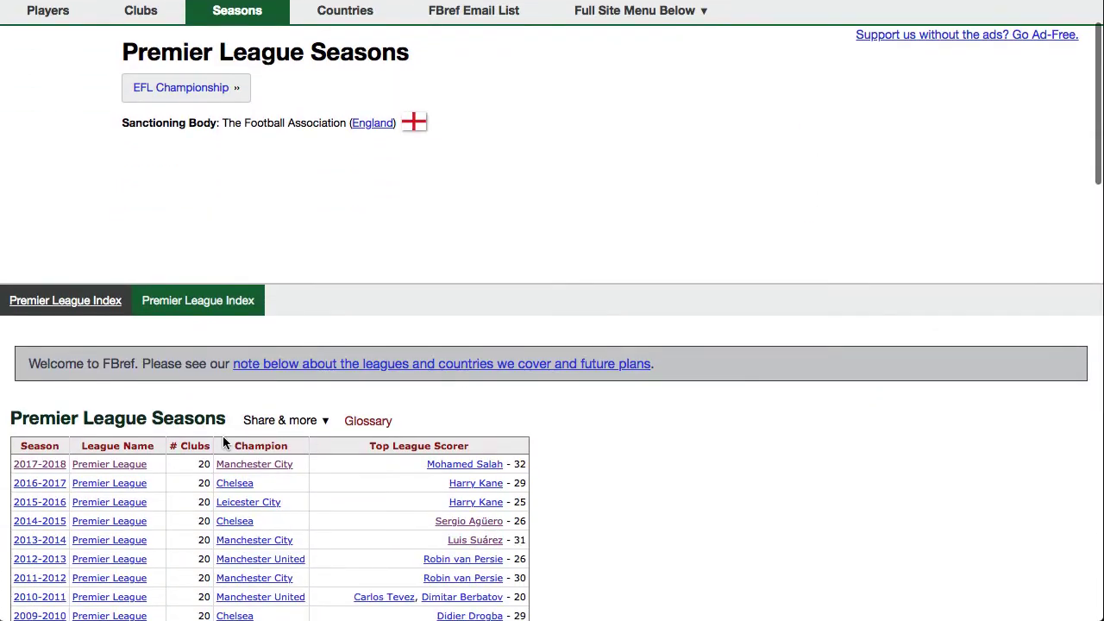
Open the 2017-2018 Premier League season and Mohamed Salah's player page from its table
{"action": "left_click", "coordinate": [108, 463]}
{"action": "scroll", "coordinate": [957, 368], "scroll_direction": "down", "scroll_amount": 5}
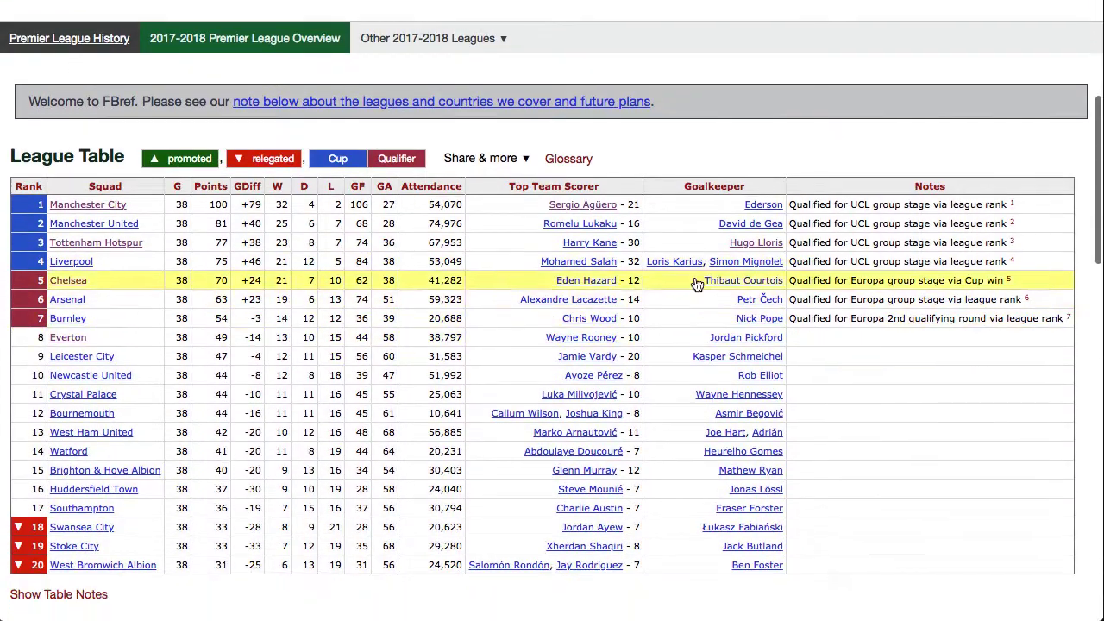
{"action": "left_click", "coordinate": [606, 263]}
{"action": "scroll", "coordinate": [743, 276], "scroll_direction": "down", "scroll_amount": 4}
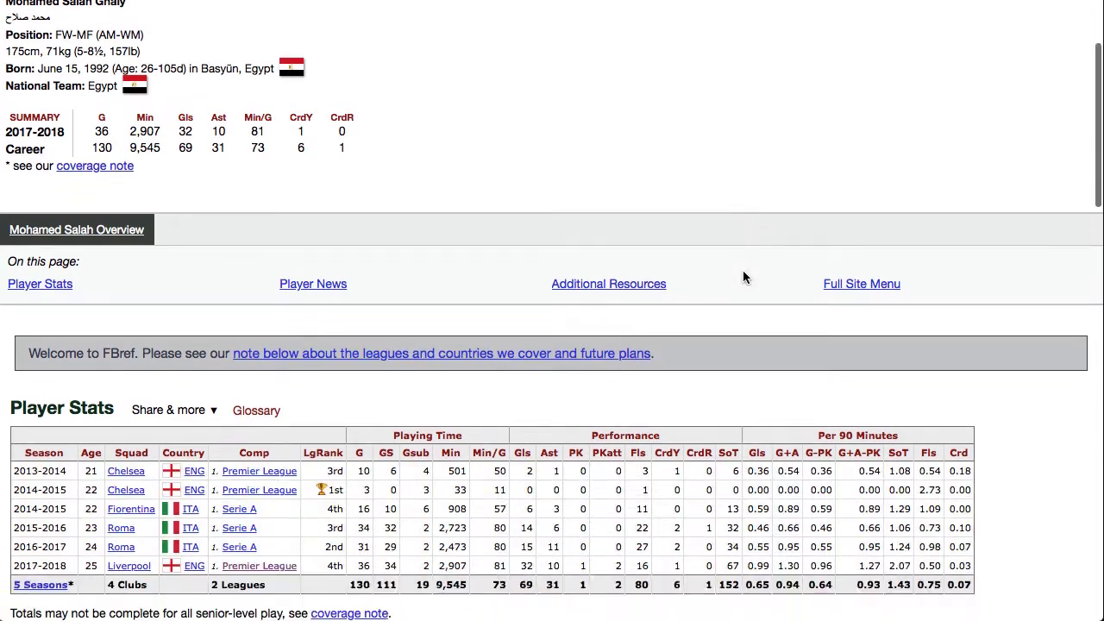
{"action": "scroll", "coordinate": [745, 277], "scroll_direction": "down", "scroll_amount": 1}
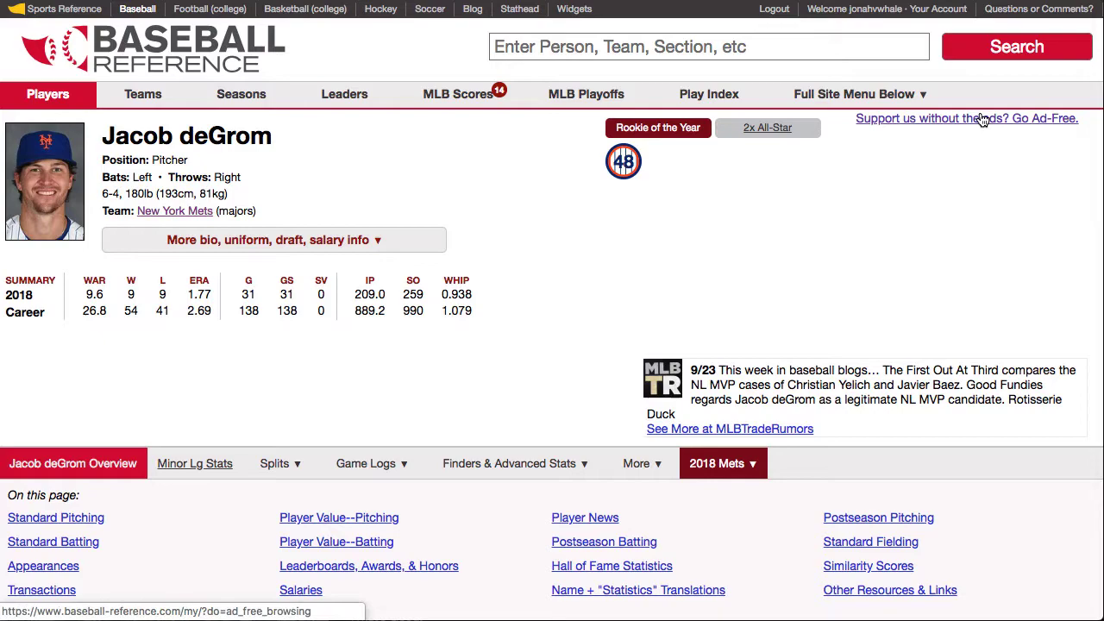
Scroll to Jacob deGrom's Player News and open the 2018-19 Celtics Predictions article
{"action": "scroll", "coordinate": [982, 120], "scroll_direction": "down", "scroll_amount": 1}
{"action": "scroll", "coordinate": [983, 120], "scroll_direction": "down", "scroll_amount": 10}
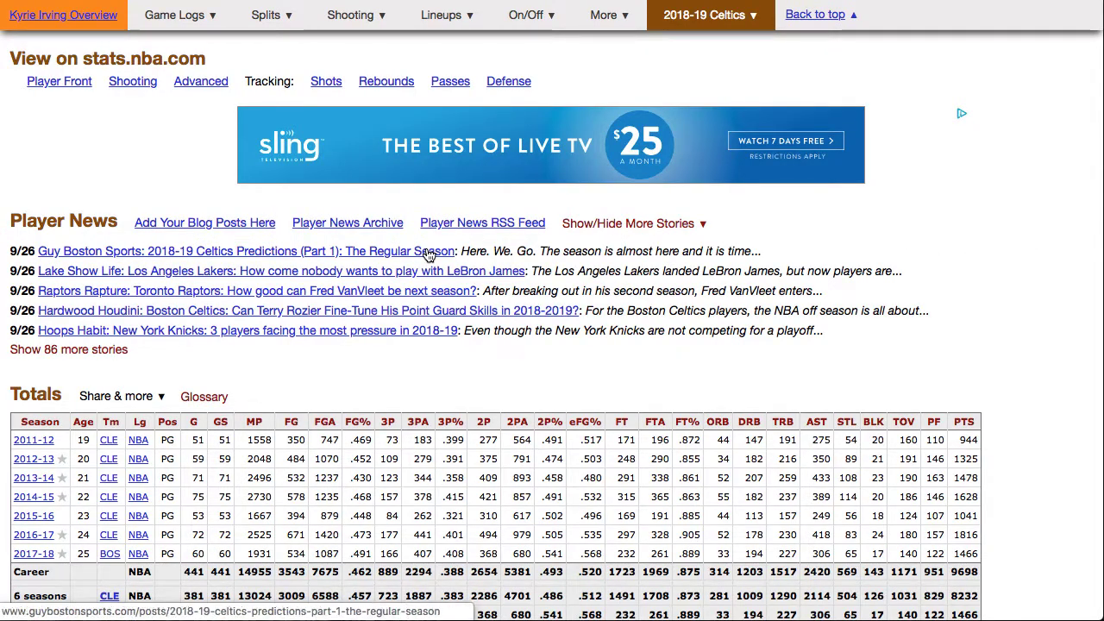
{"action": "left_click", "coordinate": [429, 253]}
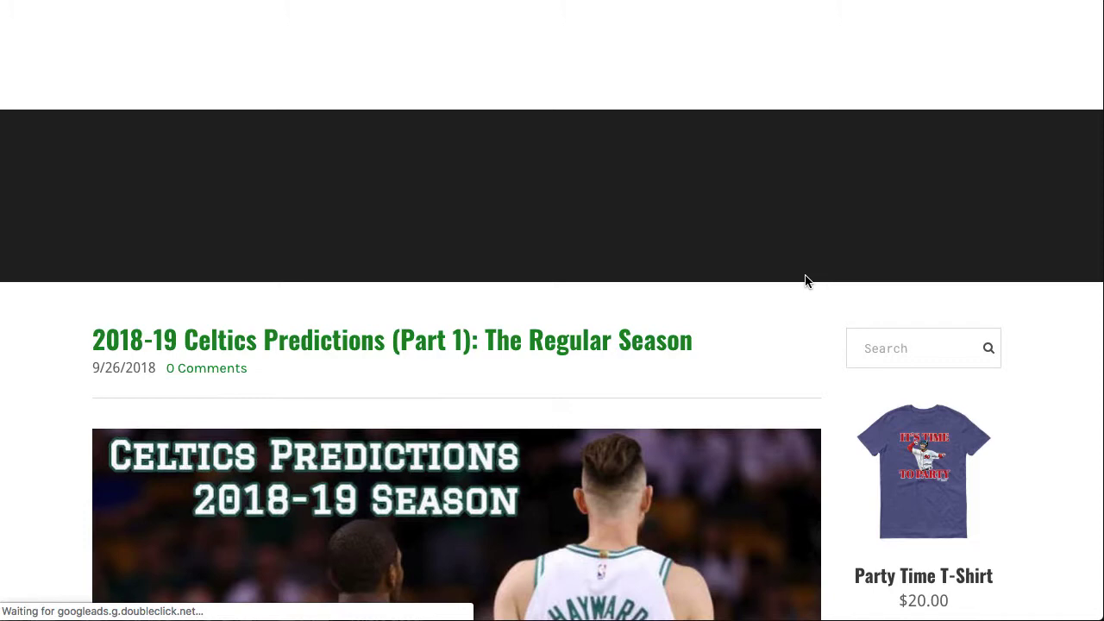
{"action": "scroll", "coordinate": [805, 280], "scroll_direction": "down", "scroll_amount": 3}
{"action": "scroll", "coordinate": [804, 280], "scroll_direction": "down", "scroll_amount": 7}
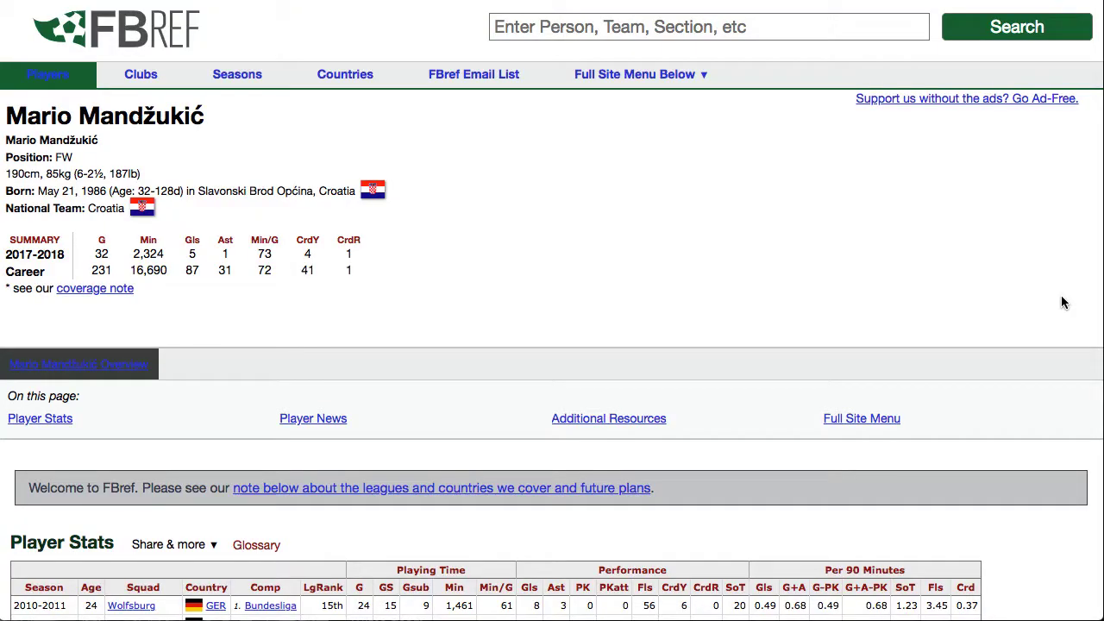
Scroll Mario Mandžukić's FBref page past the stats to the footer's FAQs, Tips & Tricks list
{"action": "scroll", "coordinate": [1060, 295], "scroll_direction": "down", "scroll_amount": 5}
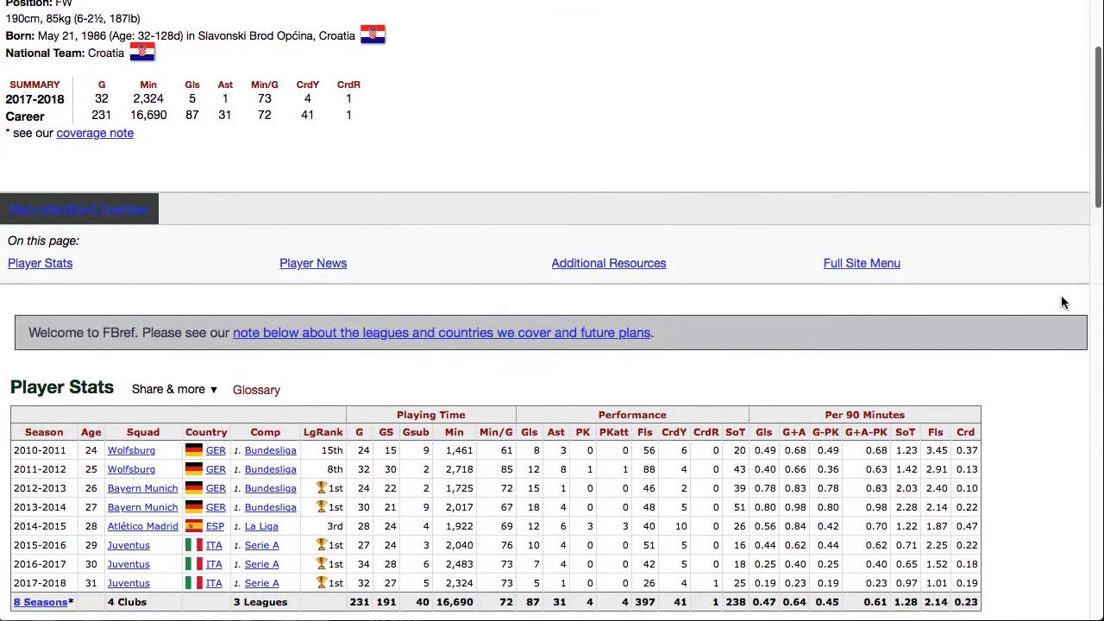
{"action": "scroll", "coordinate": [1061, 302], "scroll_direction": "down", "scroll_amount": 3}
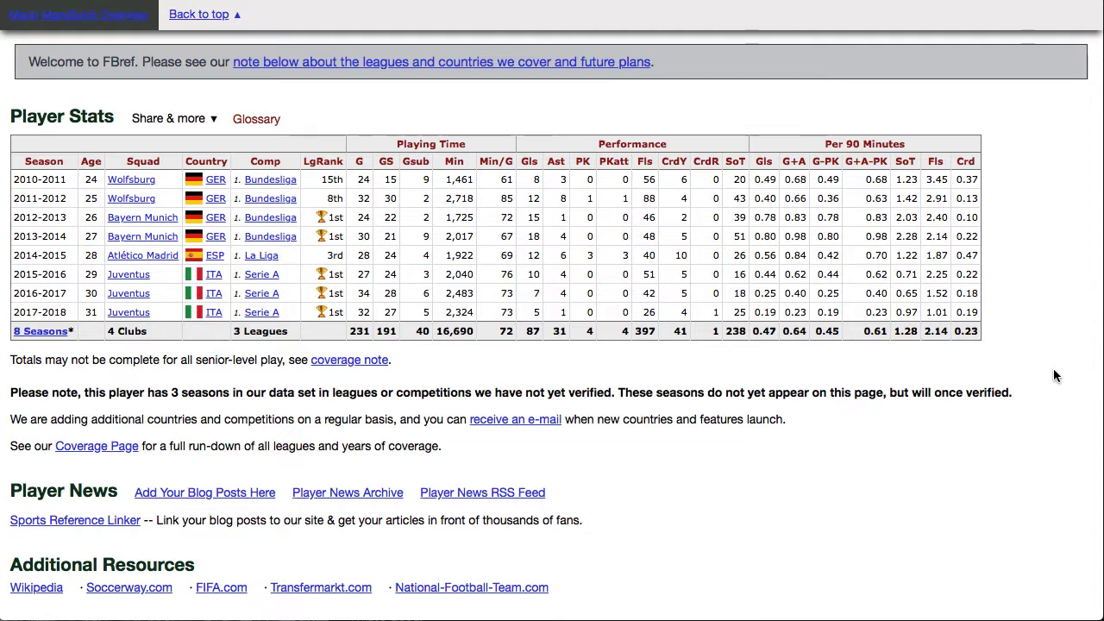
{"action": "scroll", "coordinate": [1054, 375], "scroll_direction": "down", "scroll_amount": 5}
{"action": "scroll", "coordinate": [1054, 375], "scroll_direction": "down", "scroll_amount": 5}
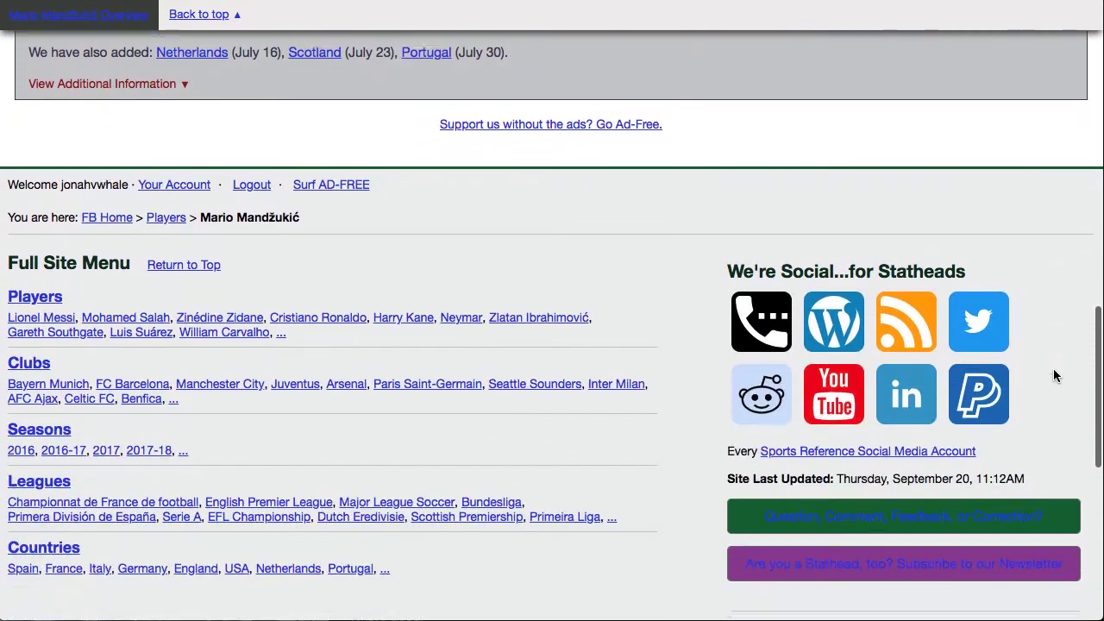
{"action": "scroll", "coordinate": [1054, 375], "scroll_direction": "down", "scroll_amount": 2}
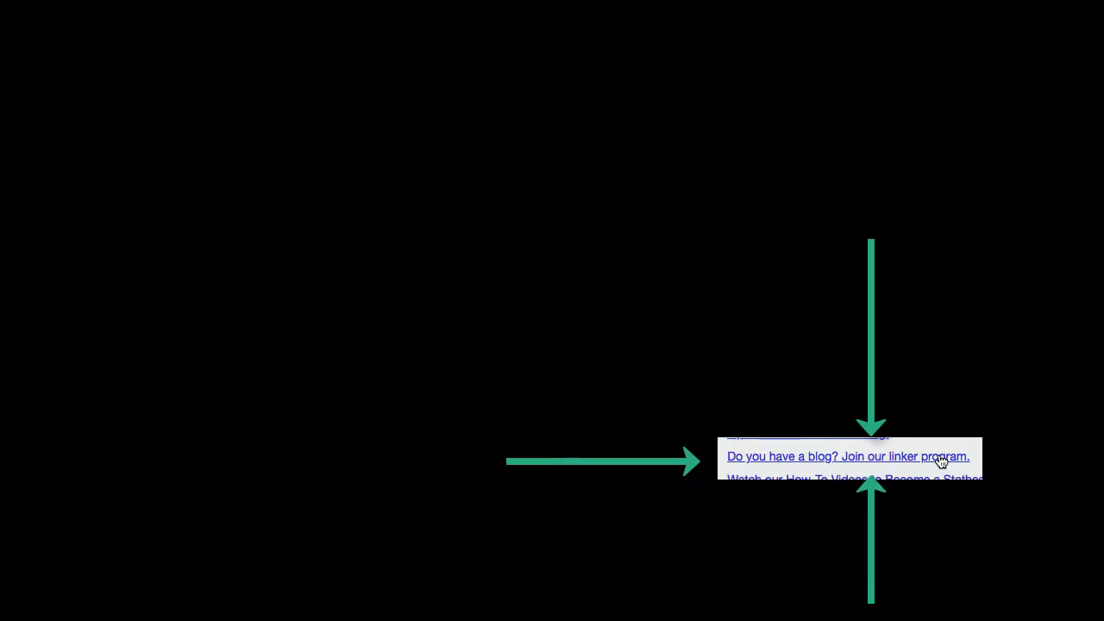
From the Sports Reference Linker guide, drag the FBref.com Linker bookmarklet onto the bookmarks bar
{"action": "left_click", "coordinate": [940, 459]}
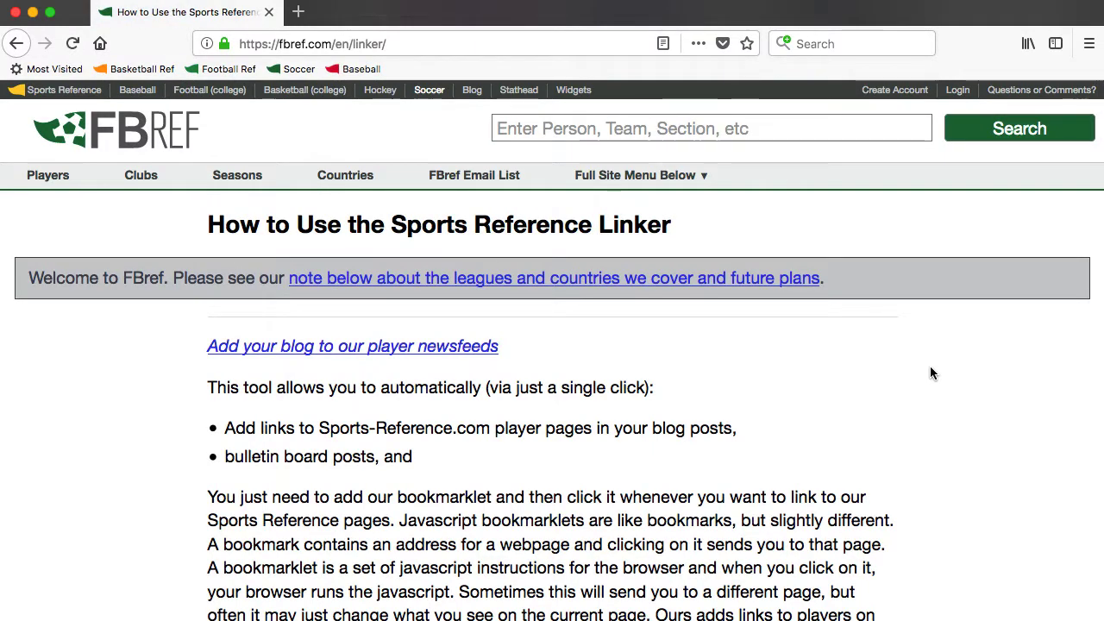
{"action": "scroll", "coordinate": [929, 372], "scroll_direction": "down", "scroll_amount": 10}
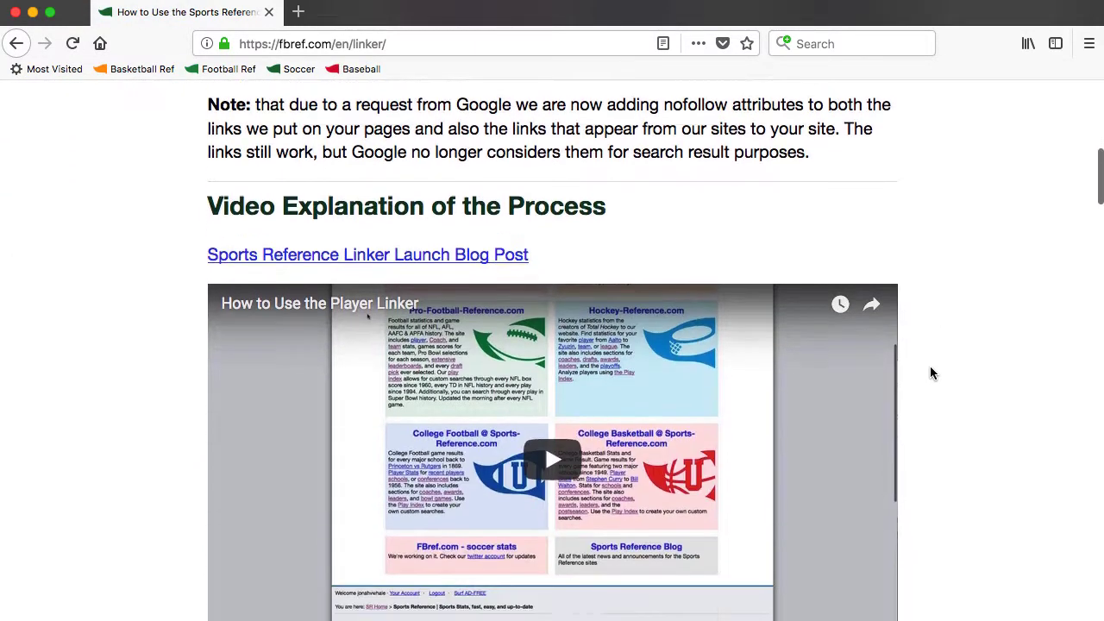
{"action": "scroll", "coordinate": [930, 373], "scroll_direction": "down", "scroll_amount": 5}
{"action": "scroll", "coordinate": [929, 373], "scroll_direction": "up", "scroll_amount": 1}
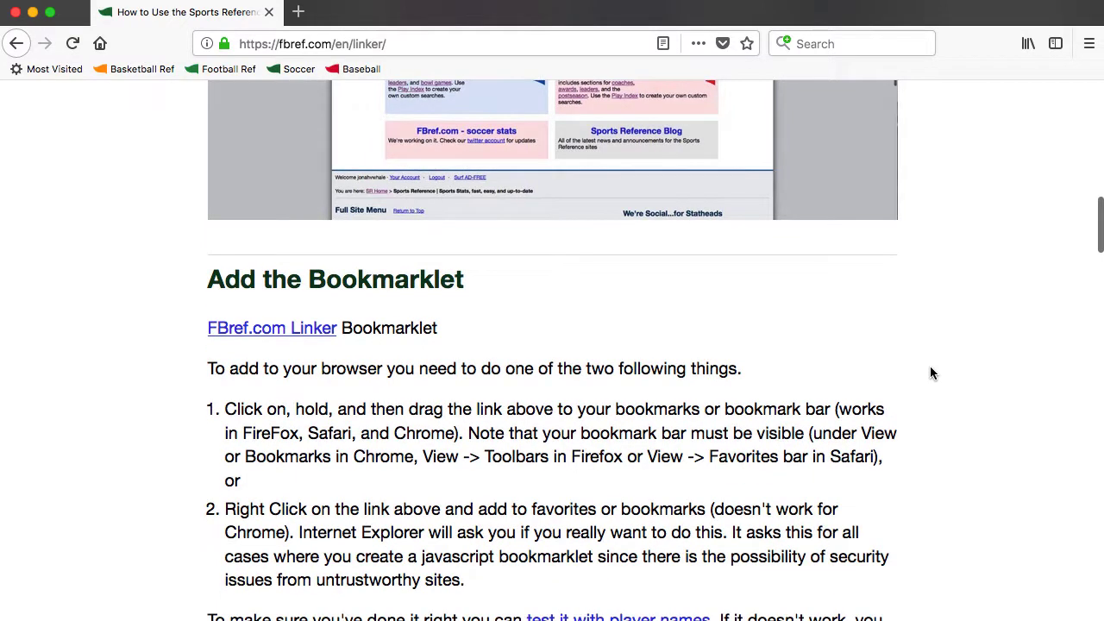
{"action": "left_click_drag", "start_coordinate": [309, 335], "coordinate": [404, 69]}
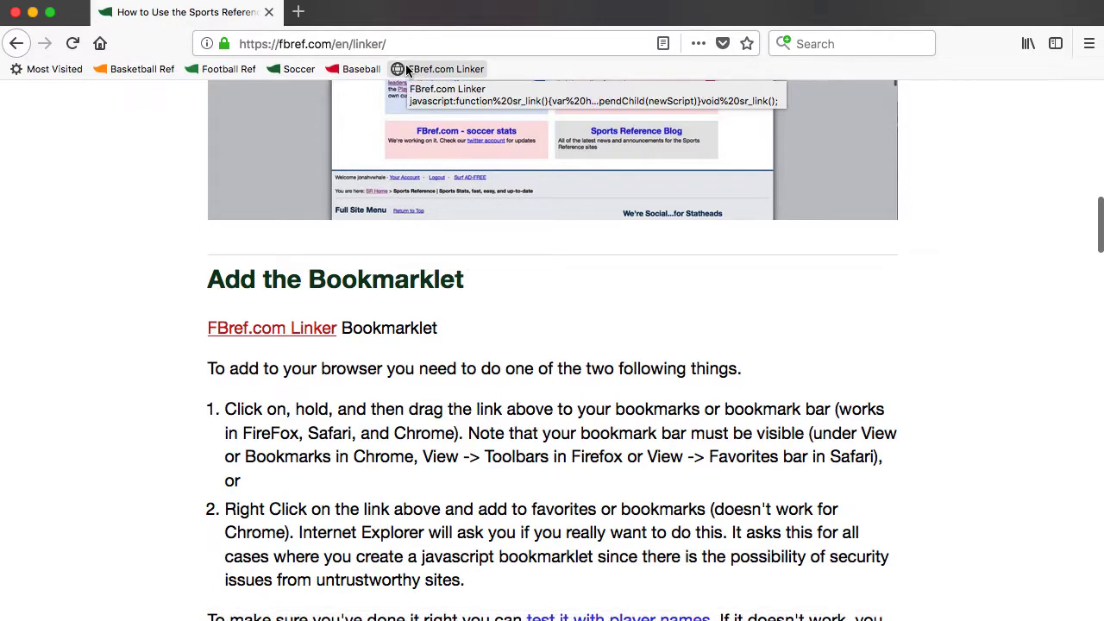
Write 'Harry Kane plays for Tottenham Hotspur while Romelu Lukaku plays for Manchester United.' and view its linked HTML
{"action": "type", "text": "Harry Kane plays for Tott"}
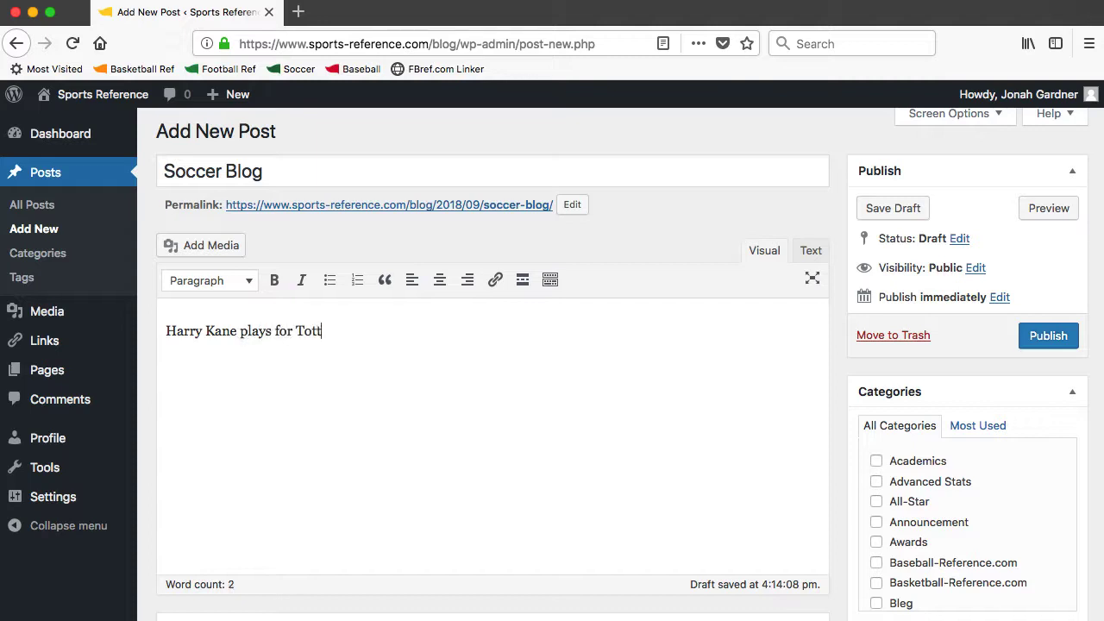
{"action": "type", "text": "enham Hots"}
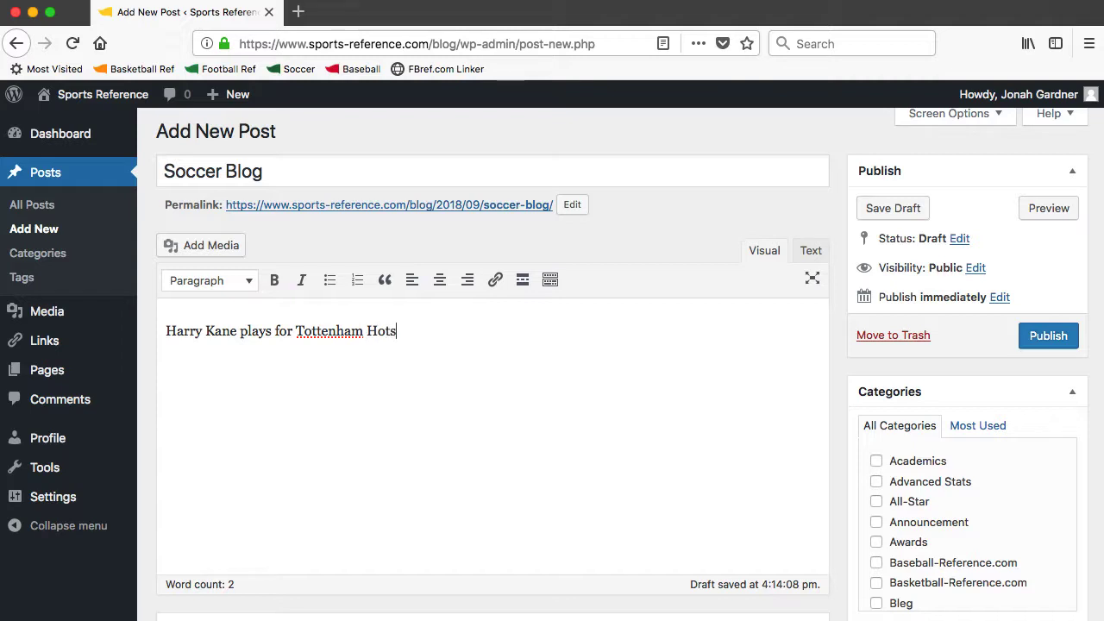
{"action": "type", "text": "pur while Ro"}
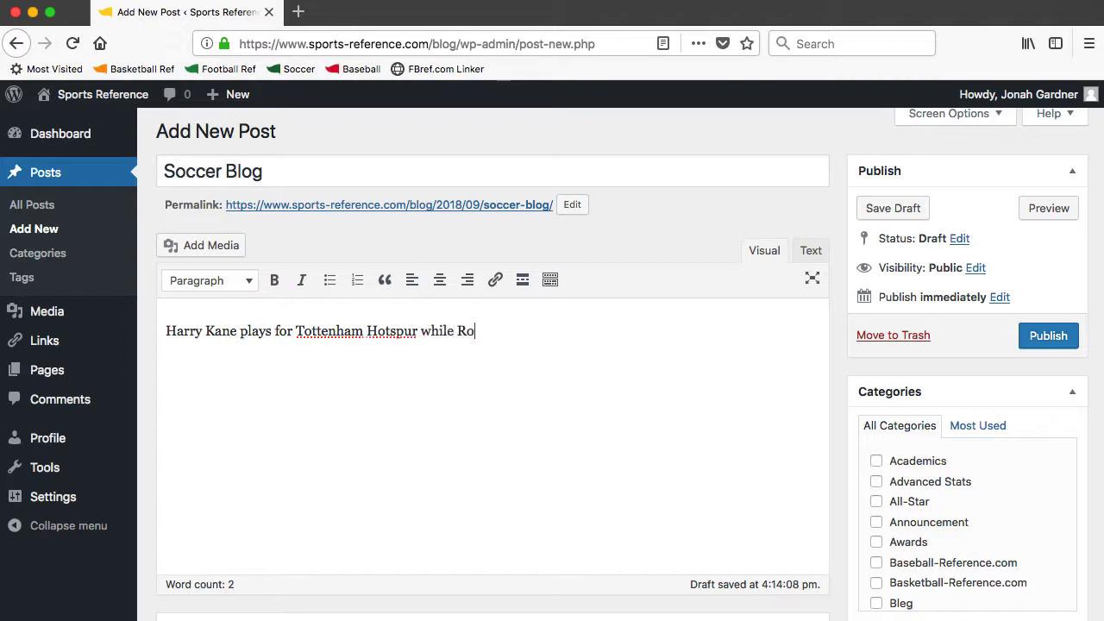
{"action": "type", "text": "melu Lukaku plays for M"}
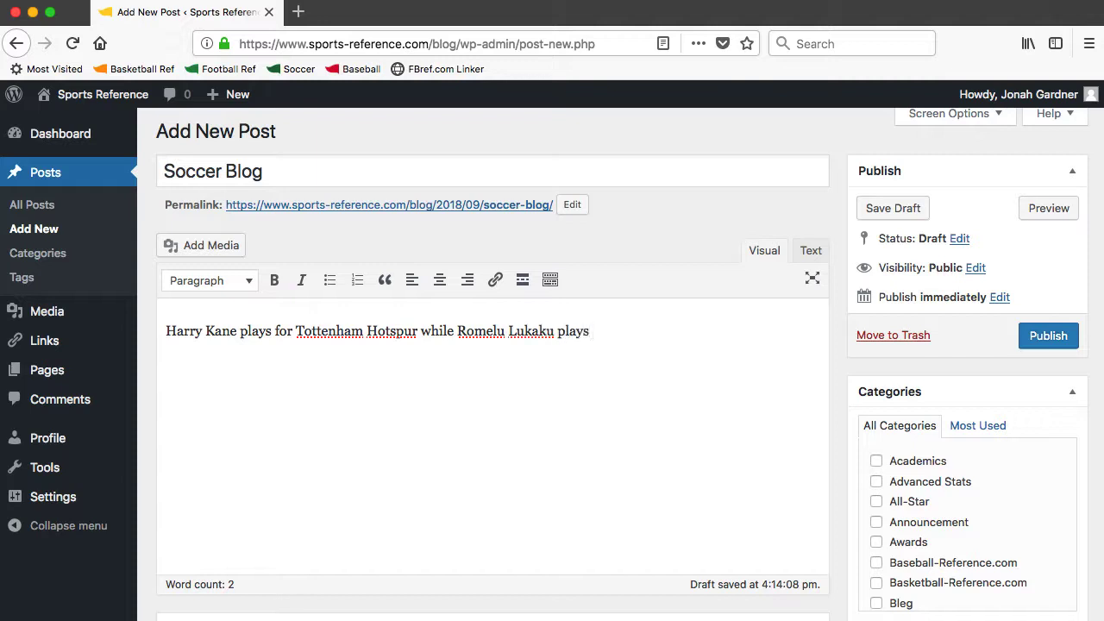
{"action": "key", "text": "BackSpace"}
{"action": "key", "text": "BackSpace"}
{"action": "key", "text": "BackSpace"}
{"action": "type", "text": "nchester United."}
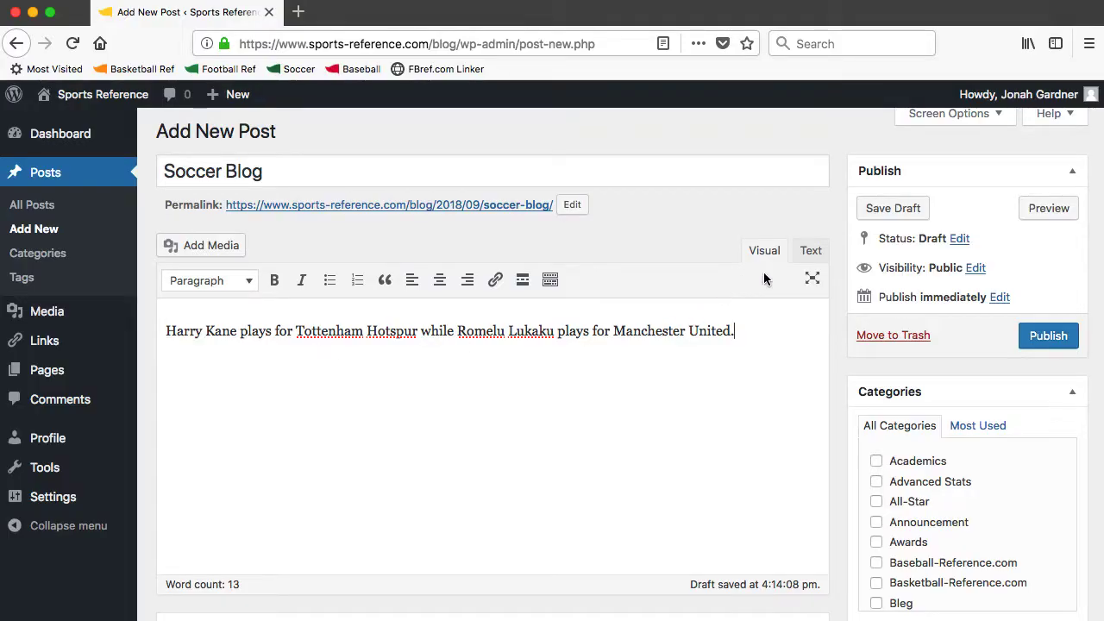
{"action": "left_click", "coordinate": [817, 259]}
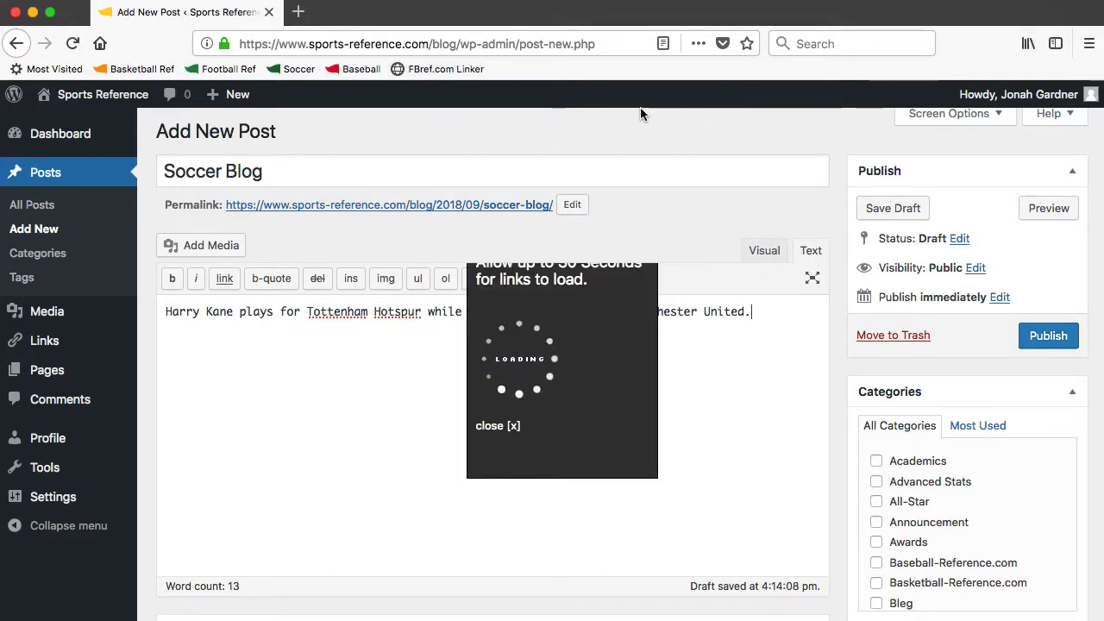
Back in the Visual editor, follow the Harry Kane link to his fbref.com player page
{"action": "left_click", "coordinate": [769, 251]}
{"action": "left_click", "coordinate": [197, 335]}
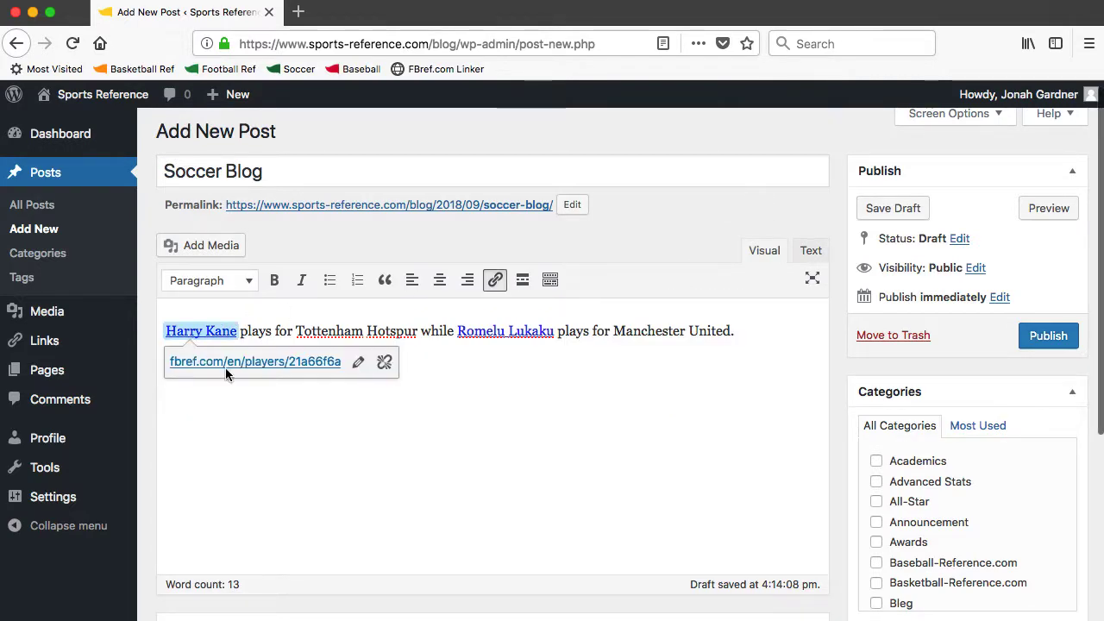
{"action": "left_click", "coordinate": [227, 362]}
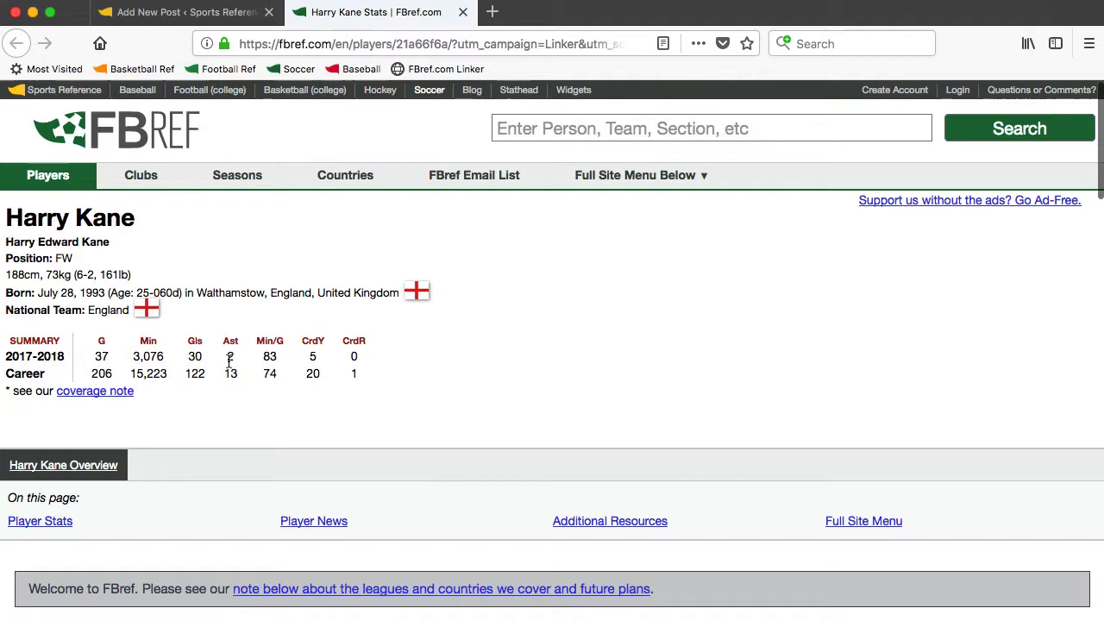
{"action": "scroll", "coordinate": [230, 362], "scroll_direction": "down", "scroll_amount": 5}
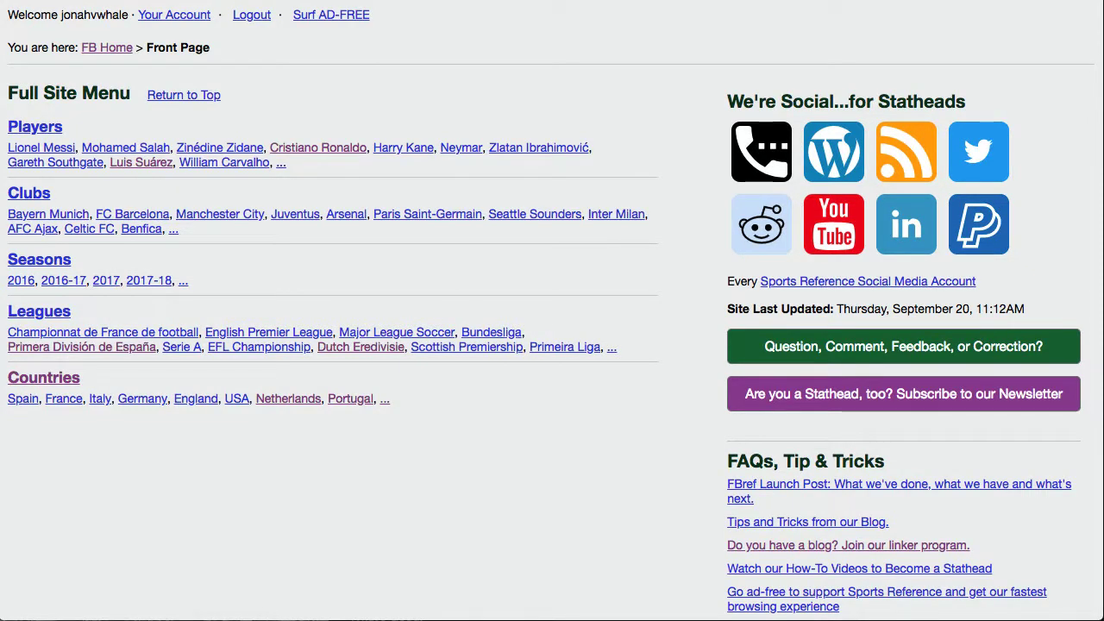
Go to the FBref homepage and open the Football Players index listing players by country
{"action": "left_click", "coordinate": [998, 350]}
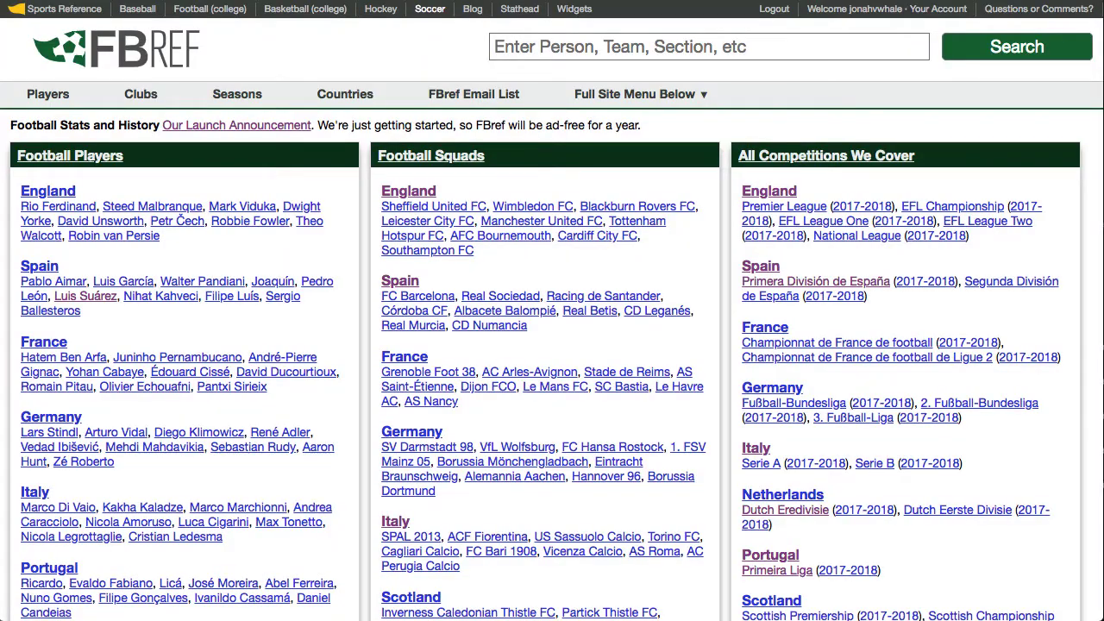
{"action": "left_click", "coordinate": [91, 158]}
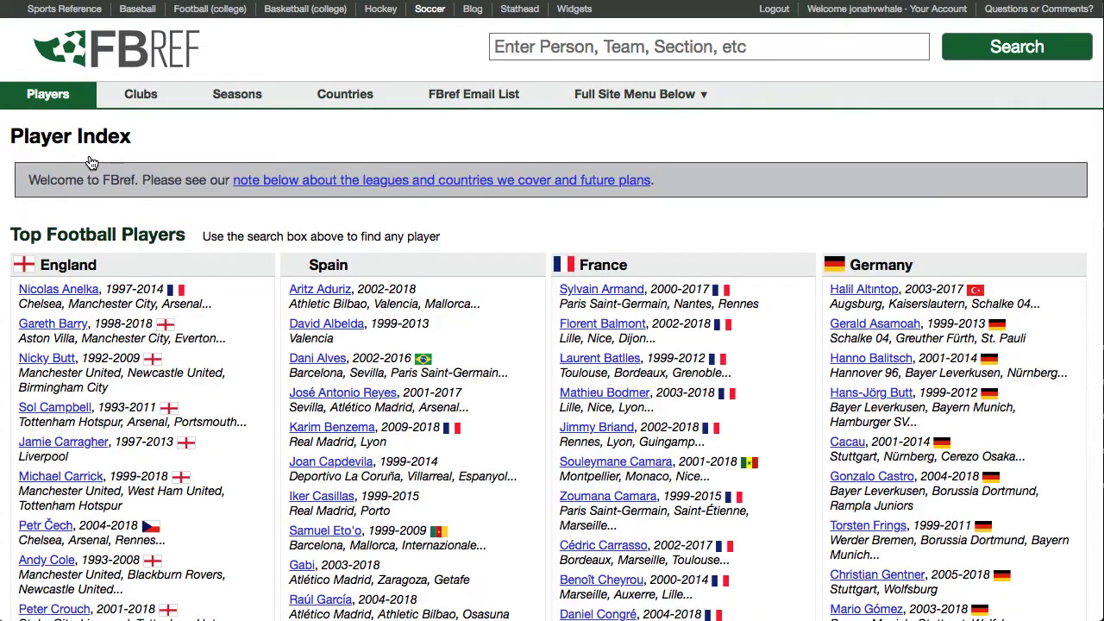
{"action": "scroll", "coordinate": [612, 172], "scroll_direction": "down", "scroll_amount": 3}
{"action": "scroll", "coordinate": [615, 169], "scroll_direction": "down", "scroll_amount": 2}
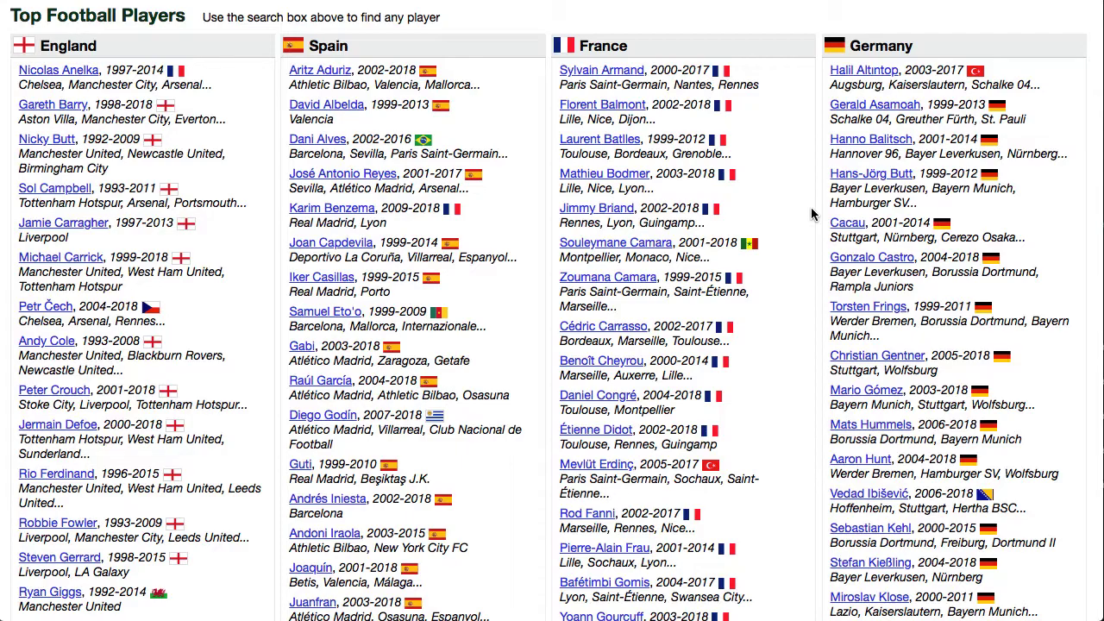
Search FBref for 'Richarlison' and scroll through his player page
{"action": "scroll", "coordinate": [810, 214], "scroll_direction": "up", "scroll_amount": 15}
{"action": "type", "text": "Rich"}
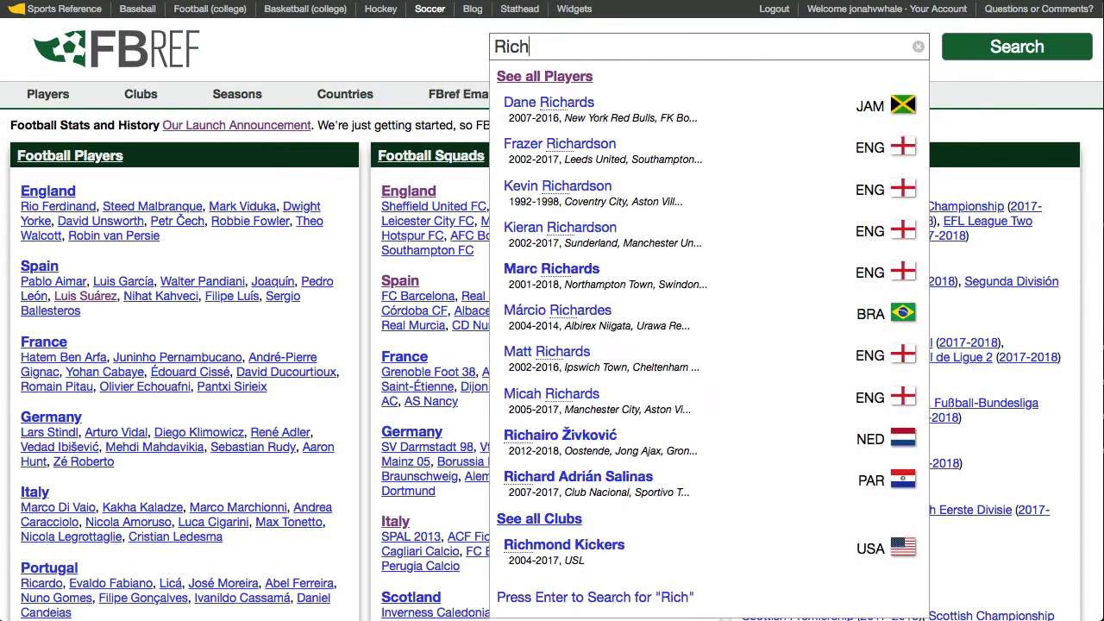
{"action": "type", "text": "arlison"}
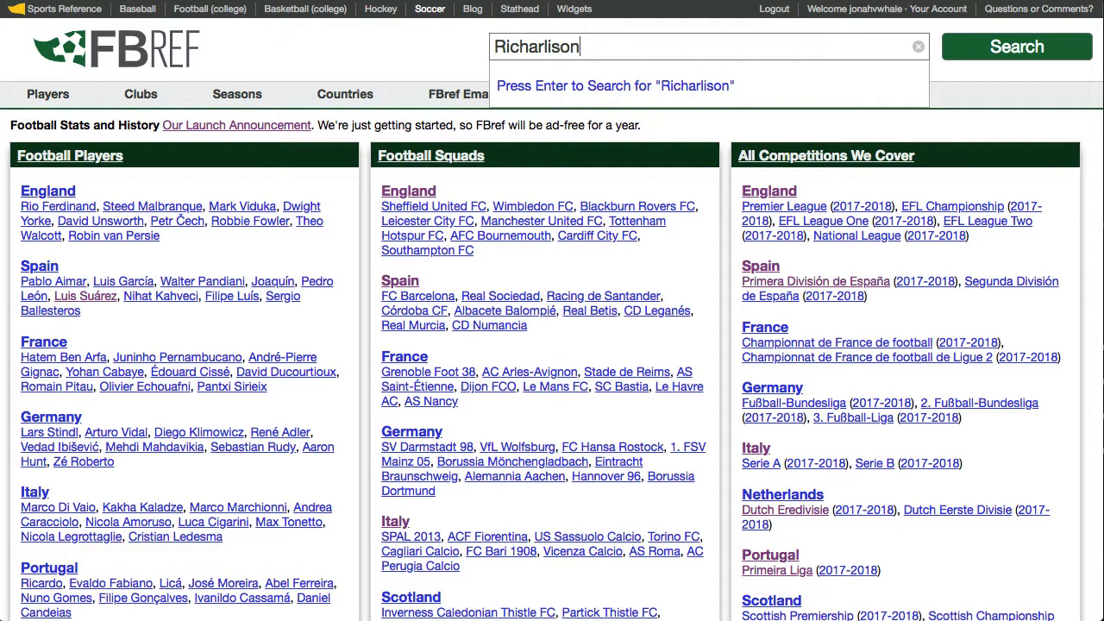
{"action": "key", "text": "Return"}
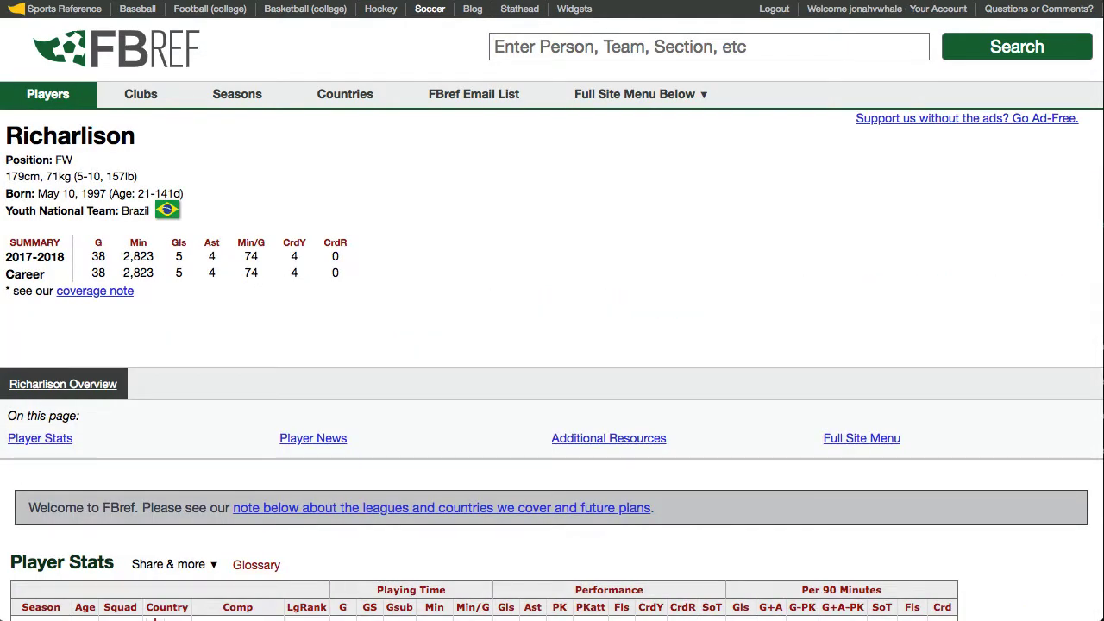
{"action": "scroll", "coordinate": [552, 311], "scroll_direction": "down", "scroll_amount": 2}
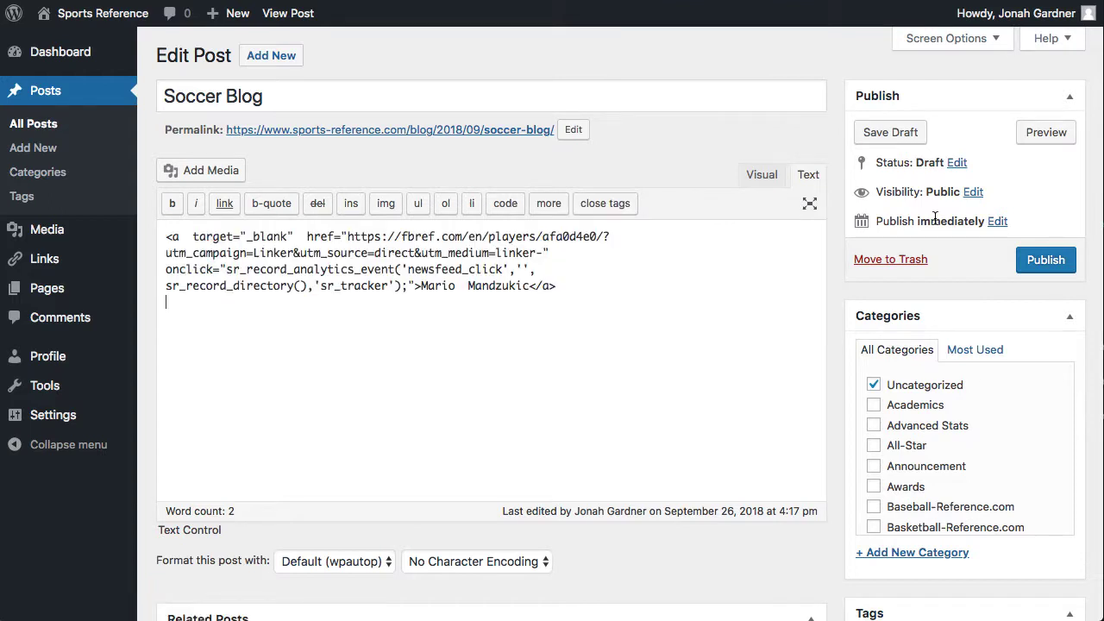
Copy the 'Mario Mandžukić' heading from his linked FBref page and paste it into the draft
{"action": "left_click", "coordinate": [761, 174]}
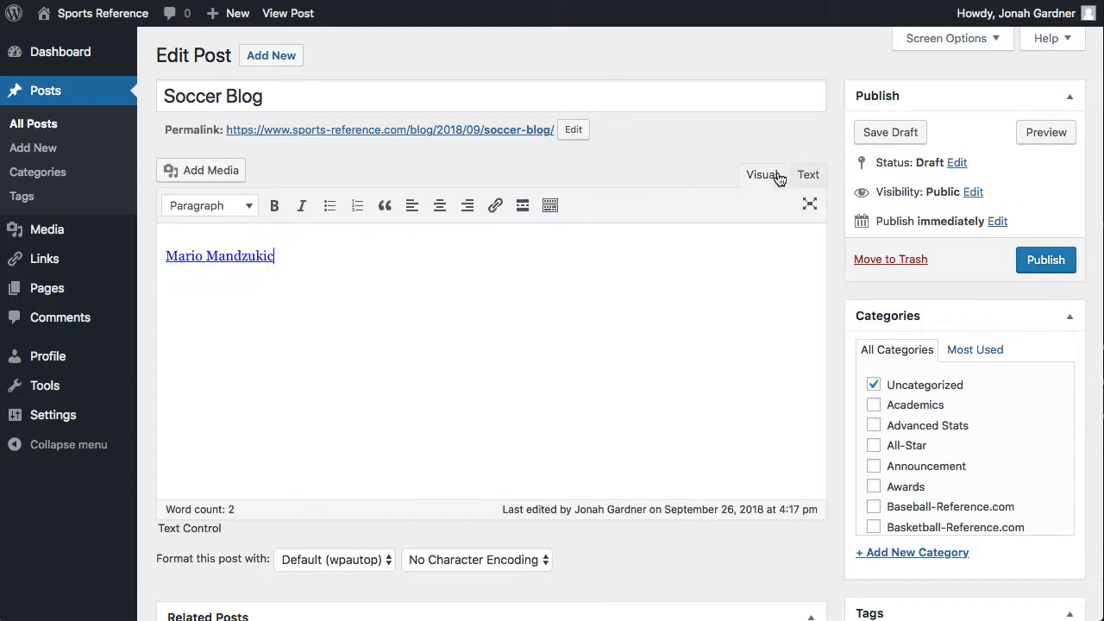
{"action": "left_click", "coordinate": [245, 263]}
{"action": "left_click", "coordinate": [252, 285]}
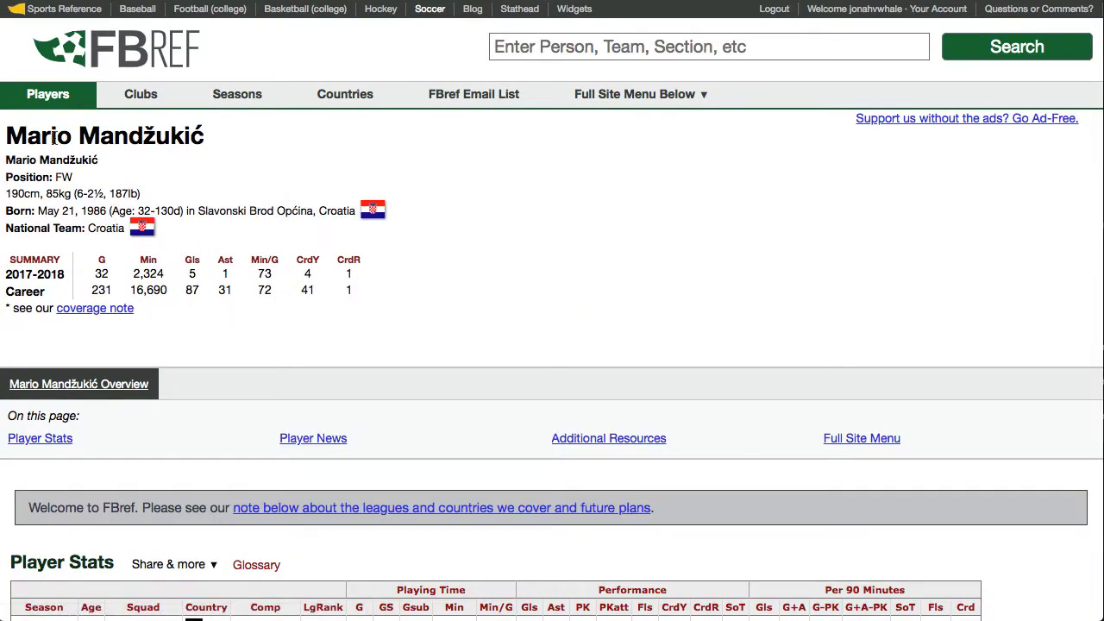
{"action": "triple_click", "coordinate": [55, 138]}
{"action": "key", "text": "super+c"}
{"action": "key", "text": "super+w"}
{"action": "key", "text": "super+v"}
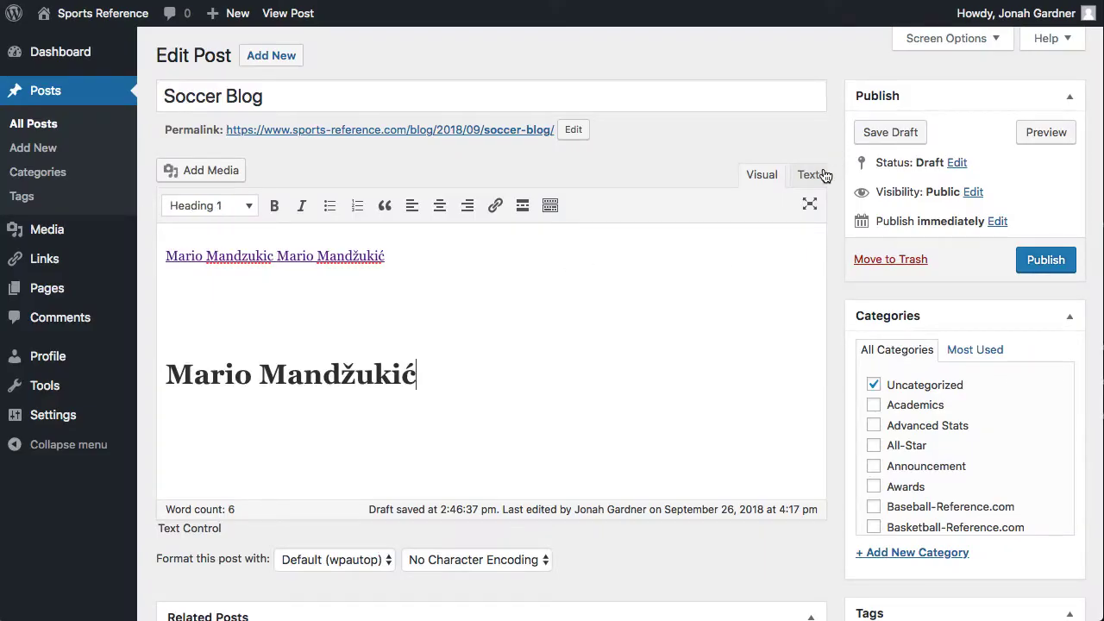
Check the pasted heading's HTML link, then open its linked FBref player page
{"action": "left_click", "coordinate": [808, 174]}
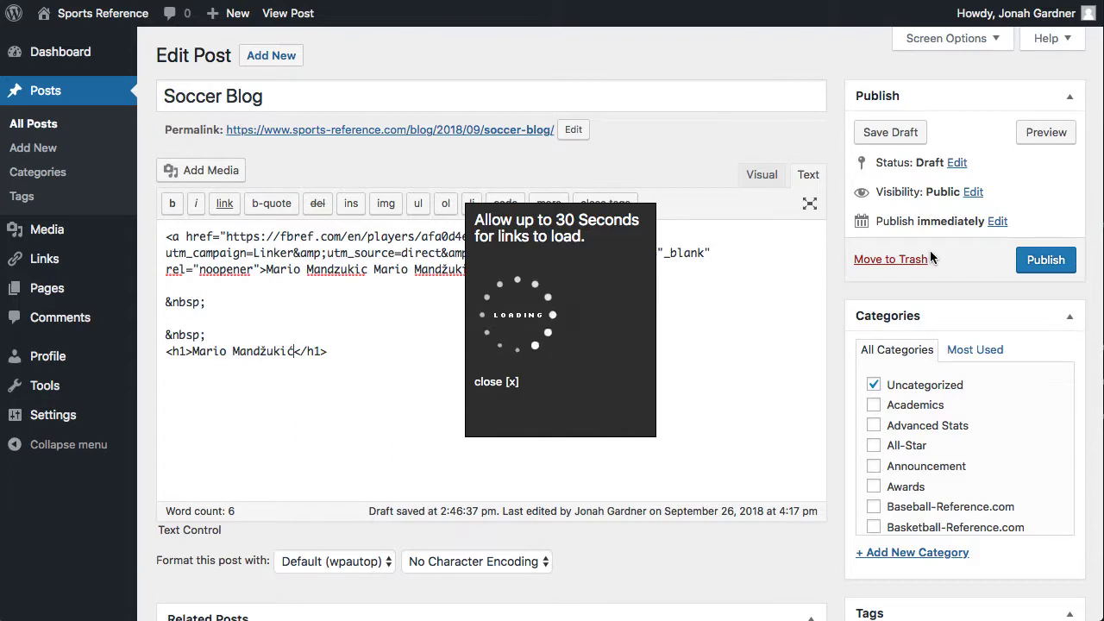
{"action": "left_click", "coordinate": [759, 172]}
{"action": "left_click", "coordinate": [350, 378]}
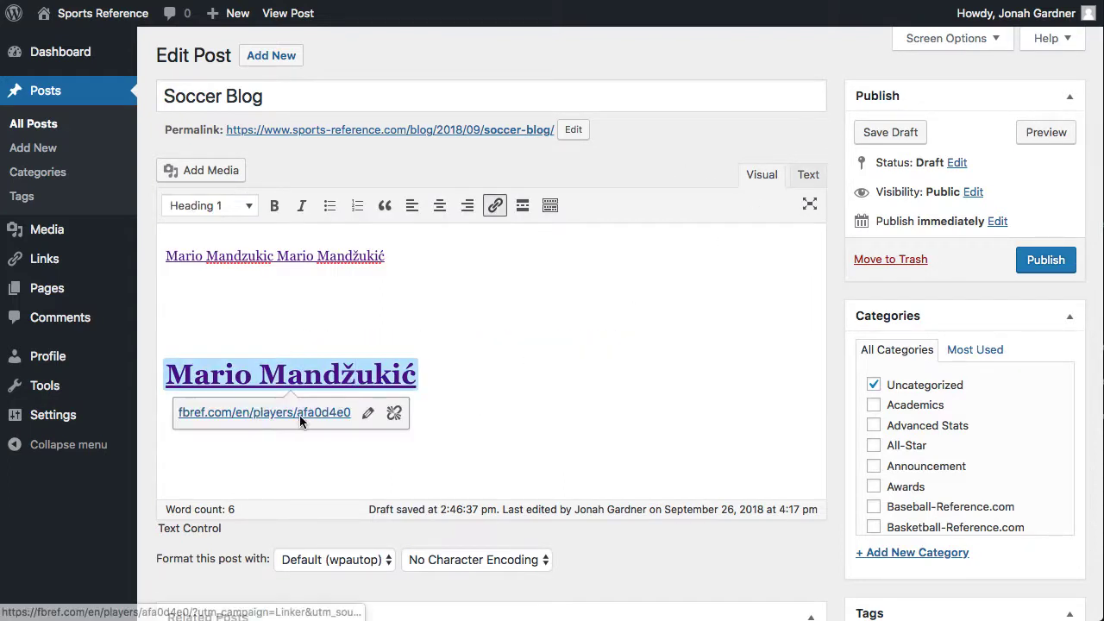
{"action": "left_click", "coordinate": [302, 414]}
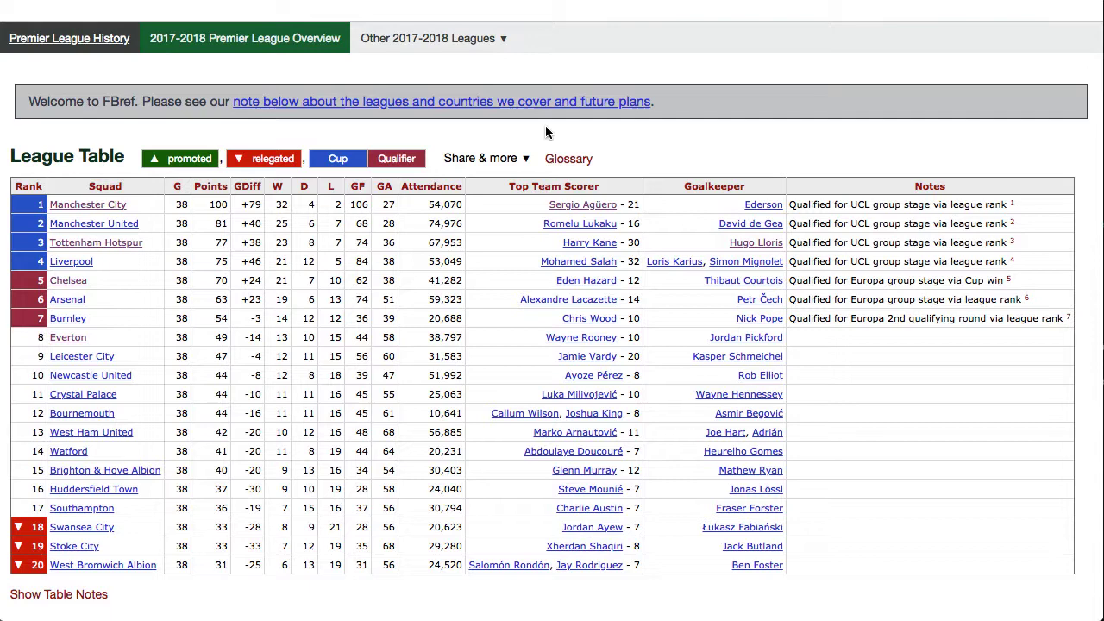
Get the embed code for the 2017-2018 Premier League table via Share & more
{"action": "mouse_move", "coordinate": [518, 157]}
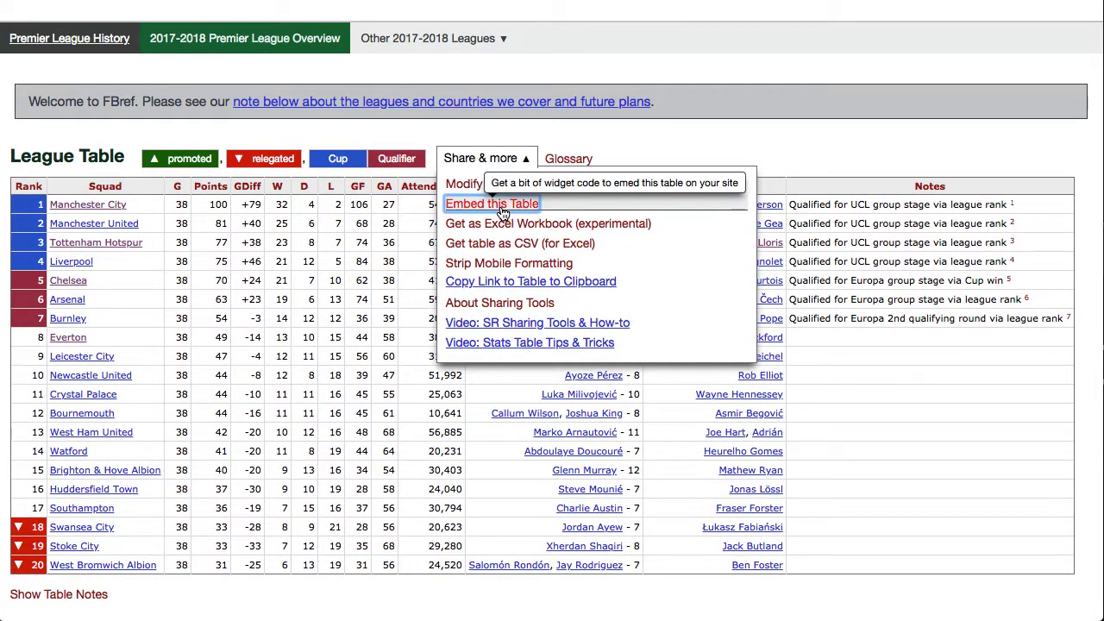
{"action": "left_click", "coordinate": [503, 205]}
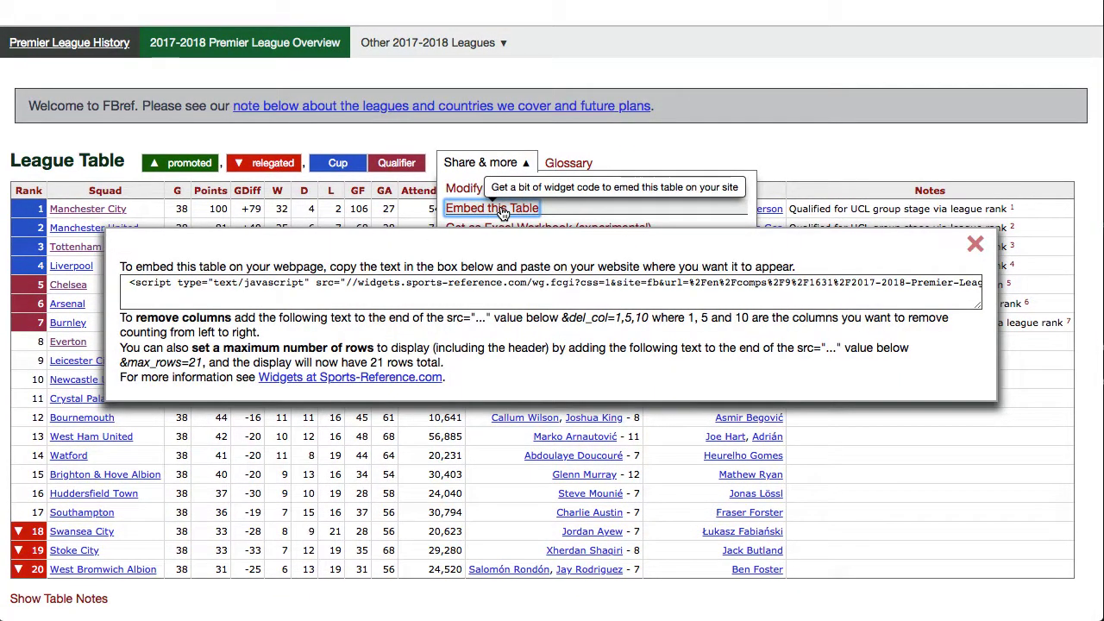